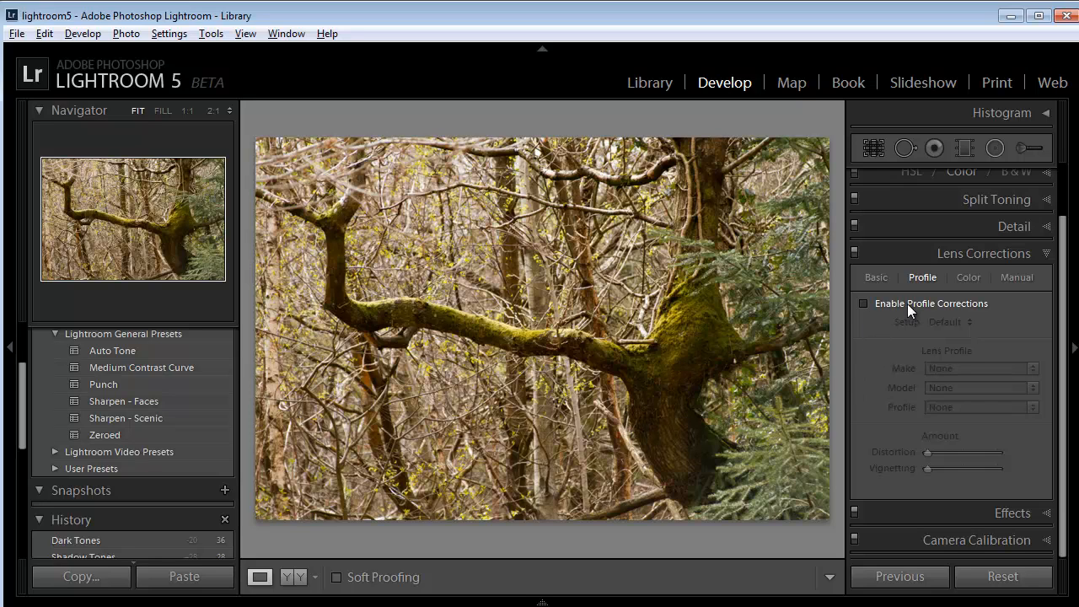
Enable profile corrections for the photo, choose Canon as the lens make and look through the Canon lens models
{"action": "left_click", "coordinate": [863, 305]}
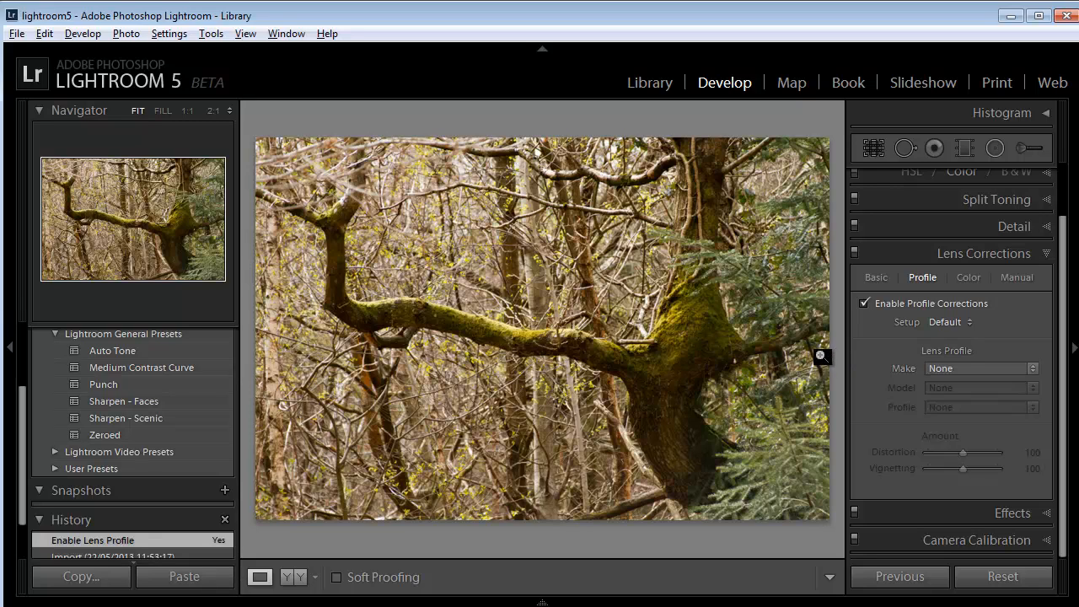
{"action": "left_click", "coordinate": [1034, 370]}
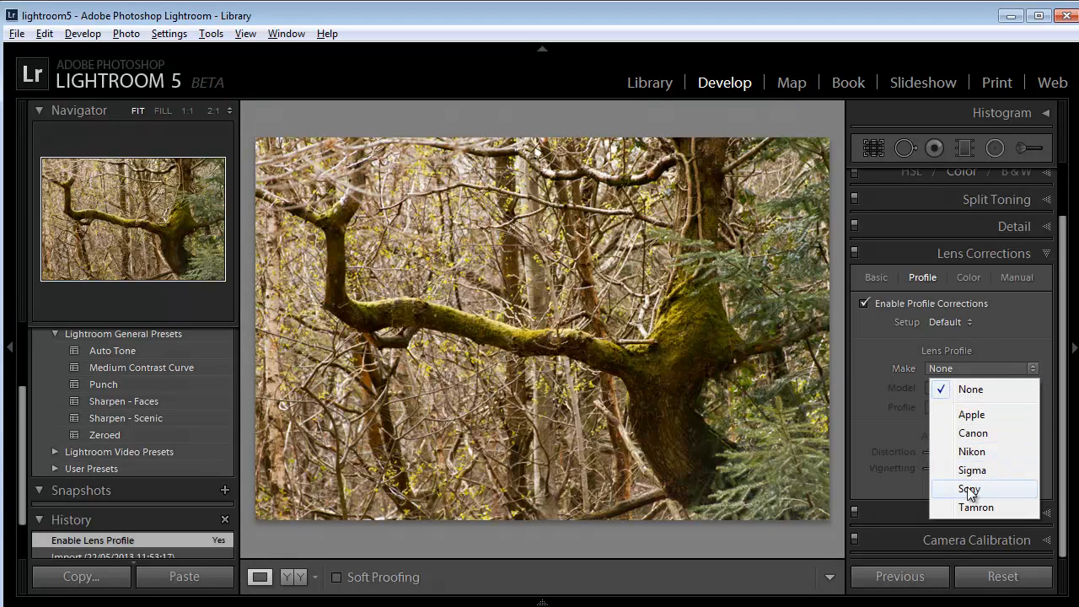
{"action": "left_click", "coordinate": [974, 434]}
{"action": "left_click", "coordinate": [1033, 388]}
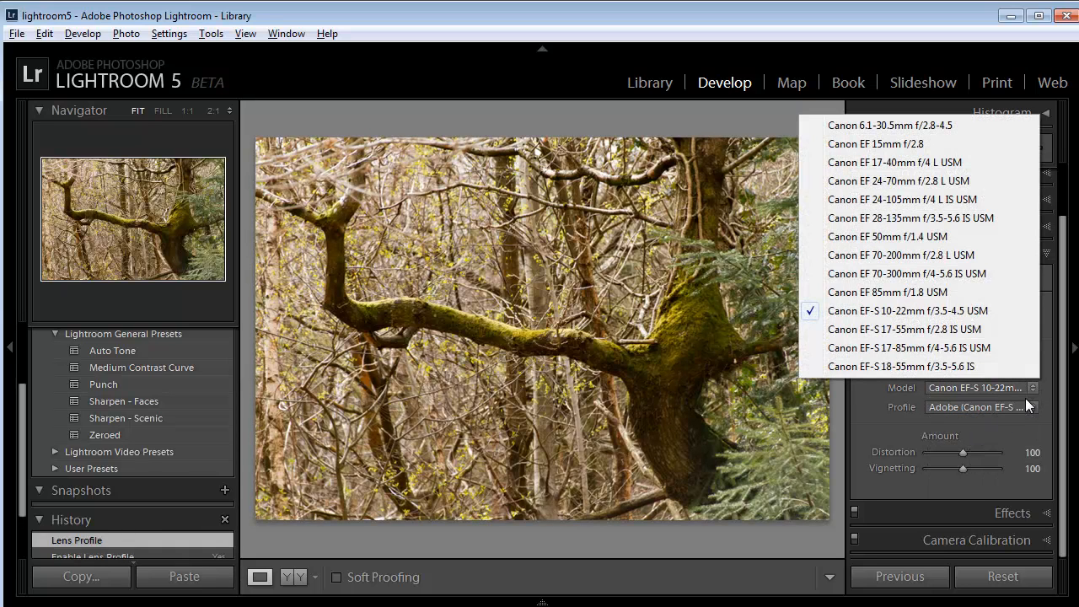
{"action": "left_click", "coordinate": [863, 419]}
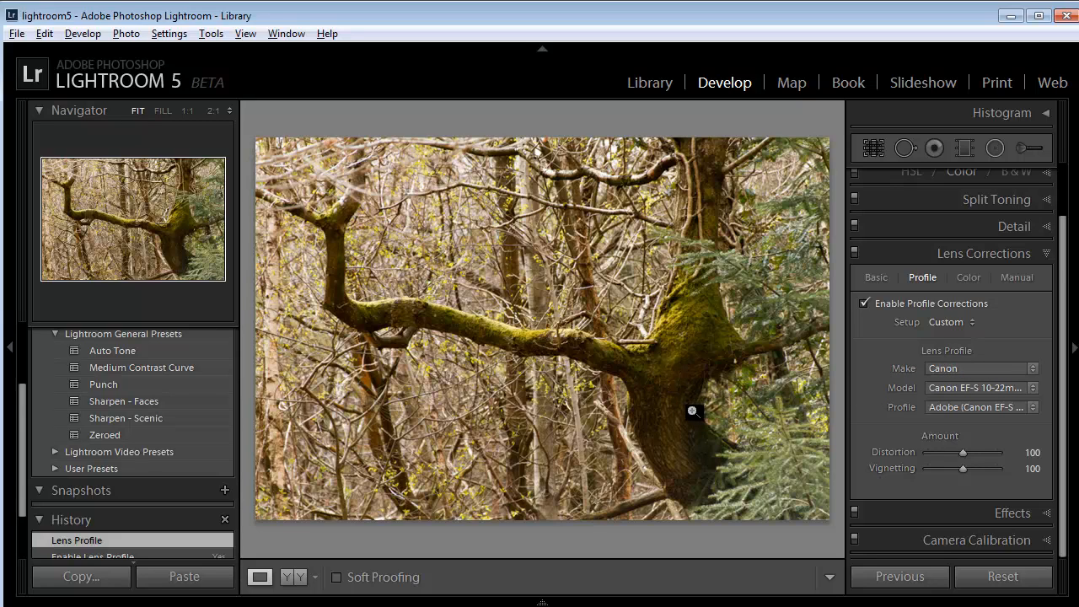
Change the lens profile make to Sigma and look through the Sigma lens models
{"action": "left_click", "coordinate": [1033, 369]}
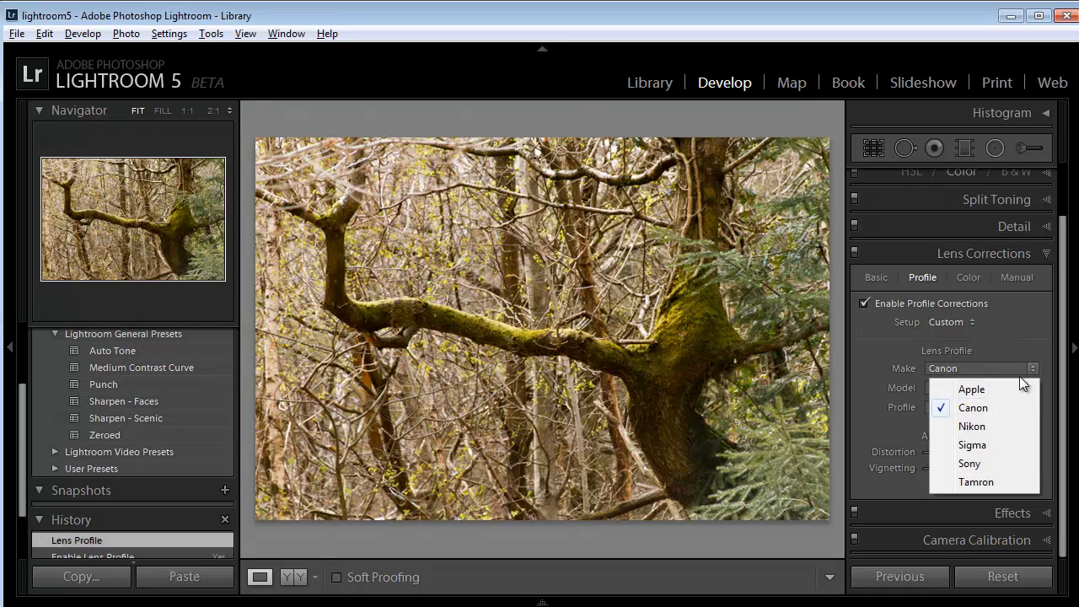
{"action": "left_click", "coordinate": [974, 445]}
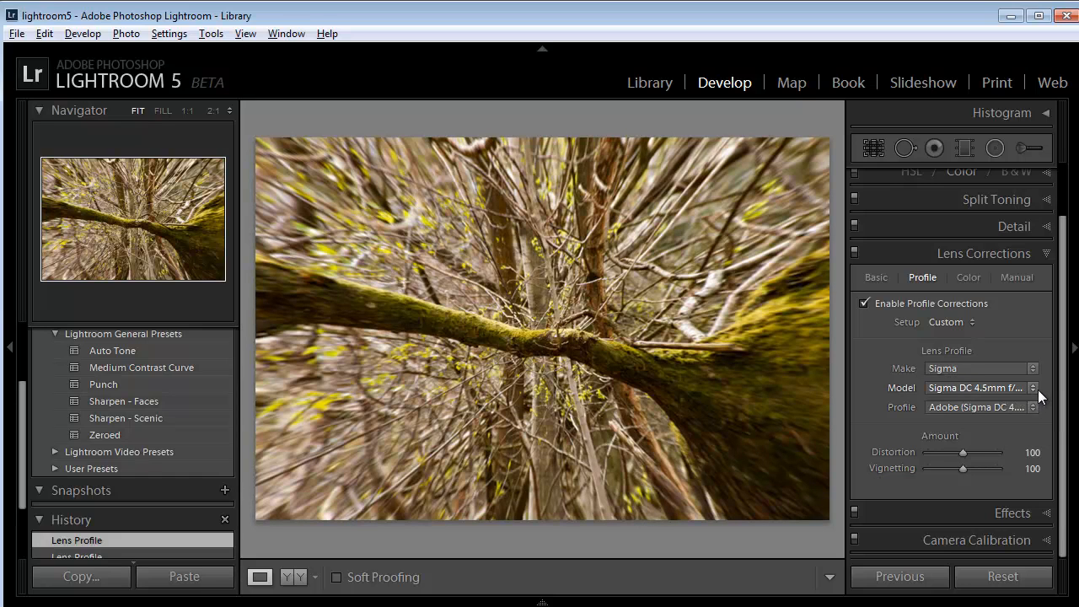
{"action": "left_click", "coordinate": [970, 388]}
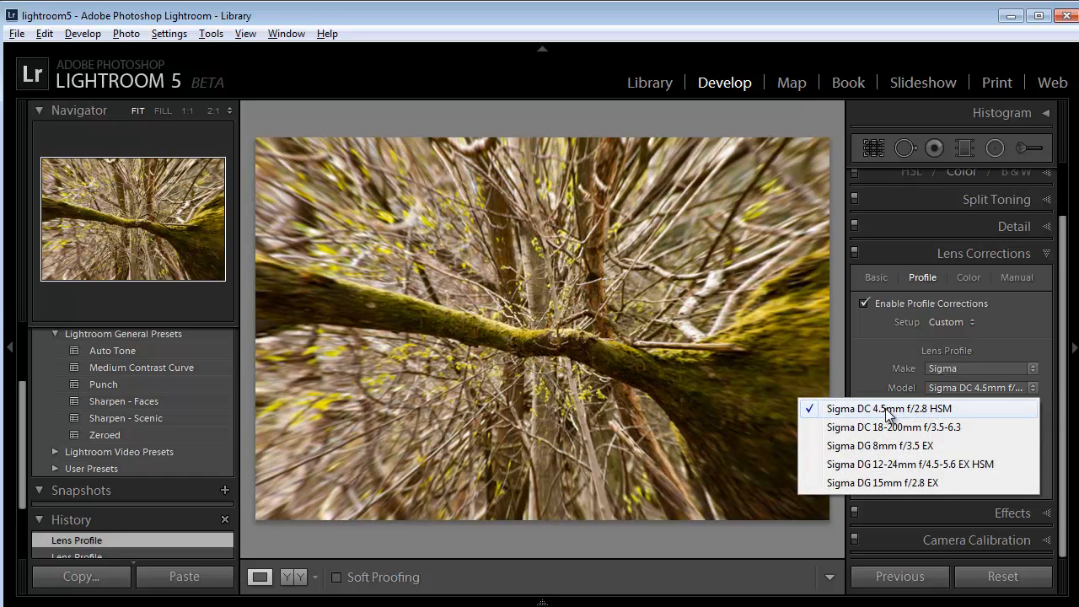
{"action": "left_click", "coordinate": [873, 352]}
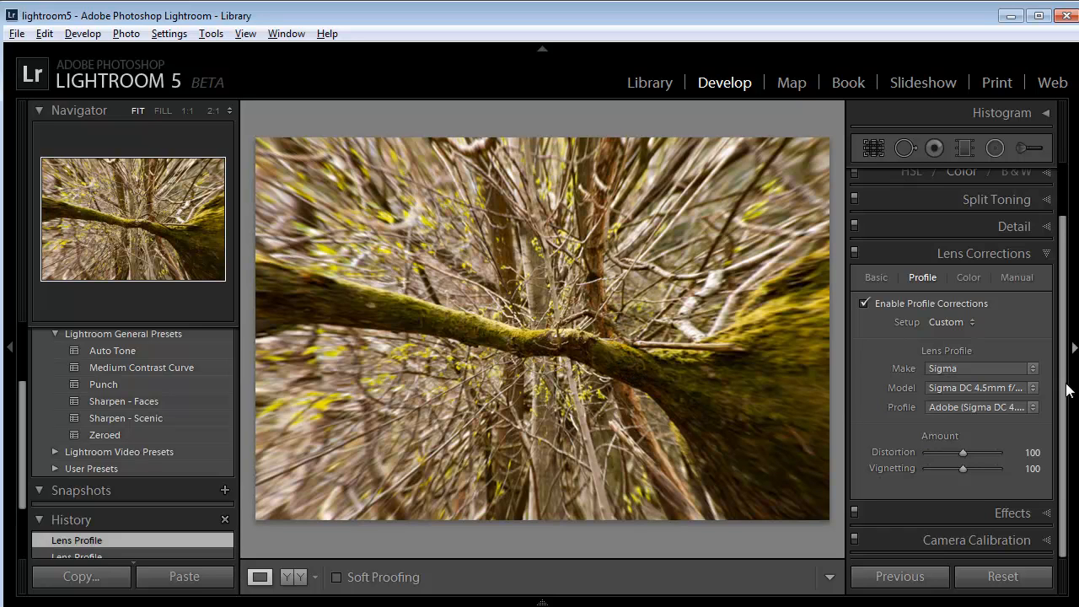
Try the Sigma DG 8mm f/3.5 EX, DG 15mm f/2.8 EX and DG 12-24mm f/4.5-5.6 EX HSM lens models on the photo
{"action": "left_click", "coordinate": [1032, 389]}
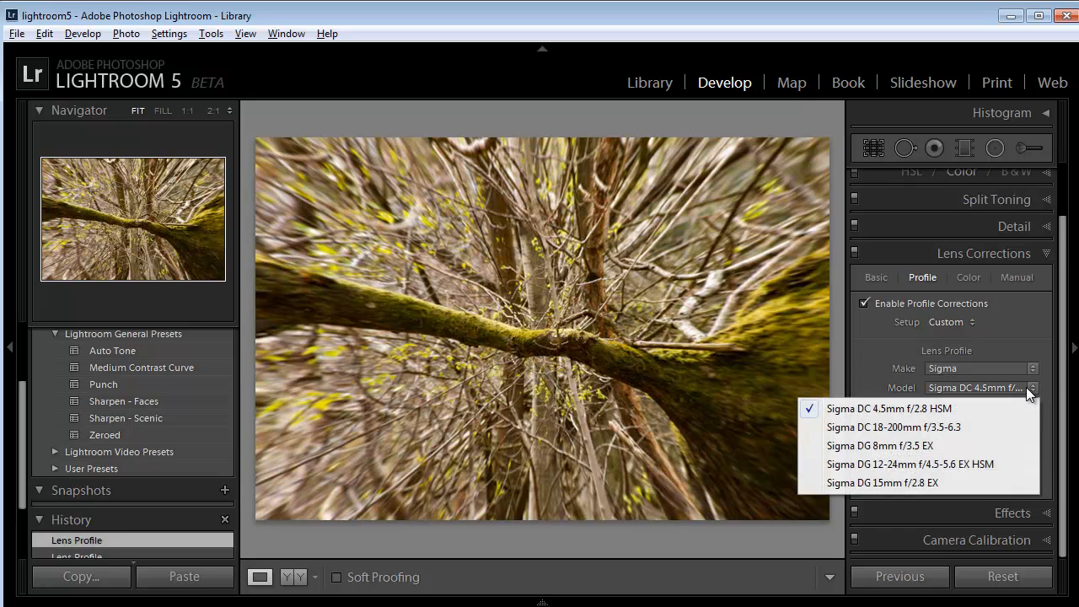
{"action": "left_click", "coordinate": [883, 447]}
{"action": "left_click", "coordinate": [1030, 388]}
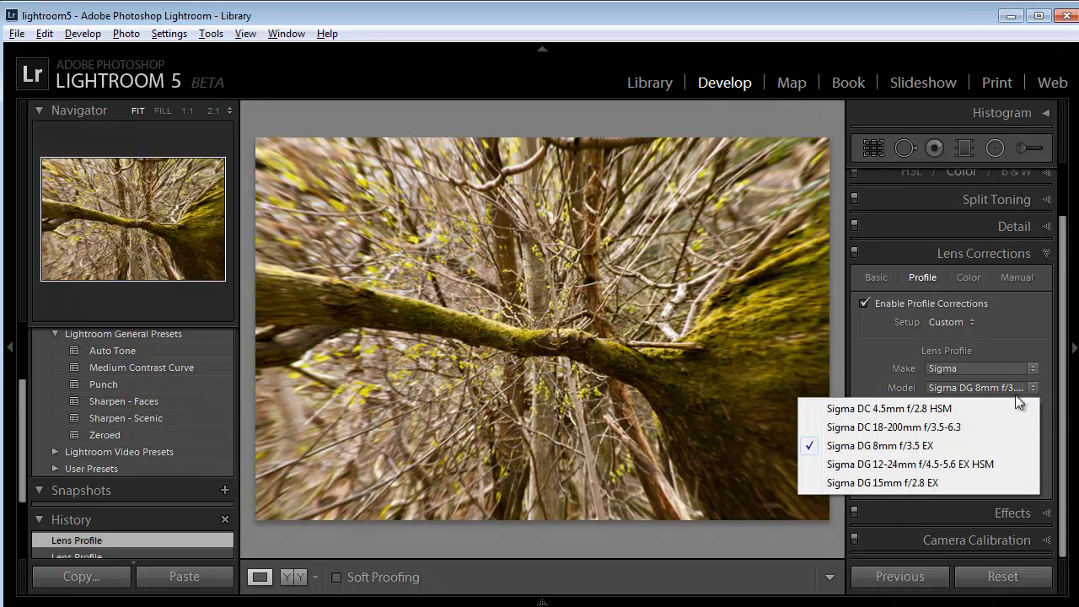
{"action": "left_click", "coordinate": [909, 484]}
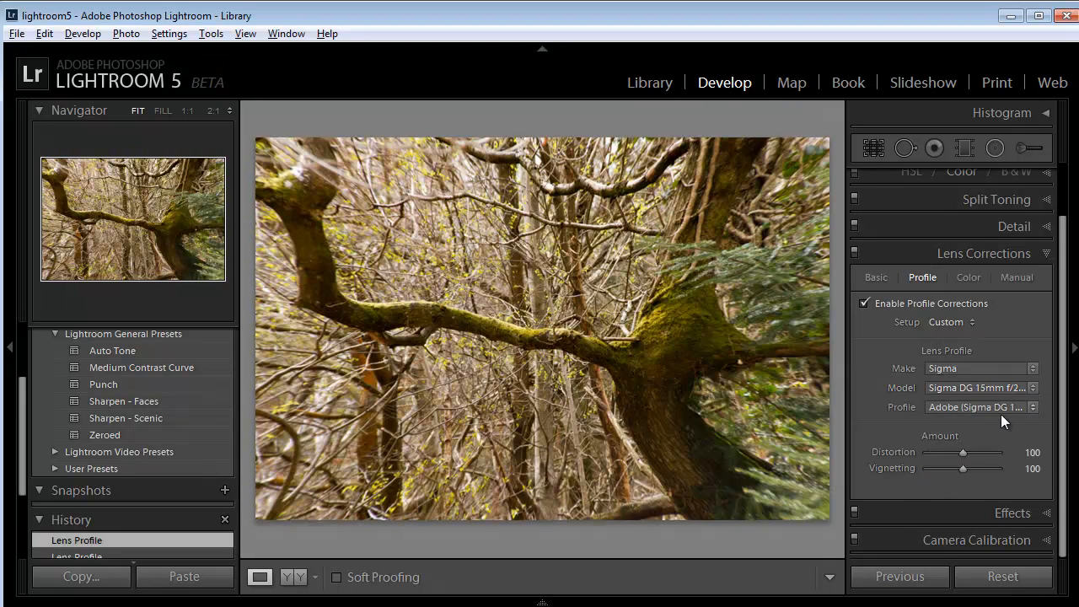
{"action": "left_click", "coordinate": [1030, 388]}
{"action": "left_click", "coordinate": [966, 464]}
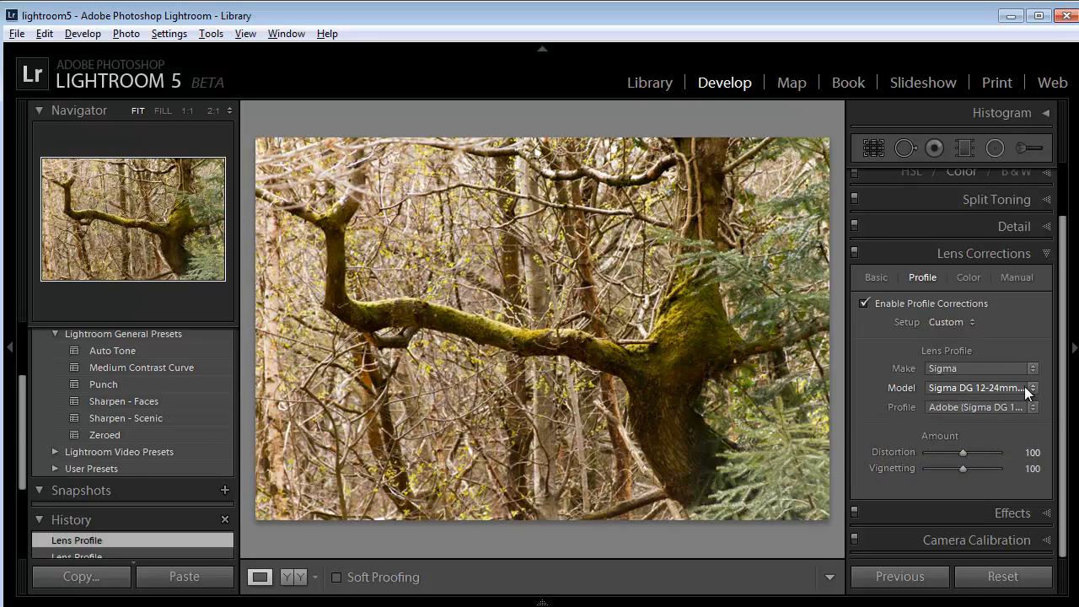
Apply the Sigma DC 4.5mm f/2.8 HSM lens model and turn profile corrections off again
{"action": "left_click", "coordinate": [1030, 388]}
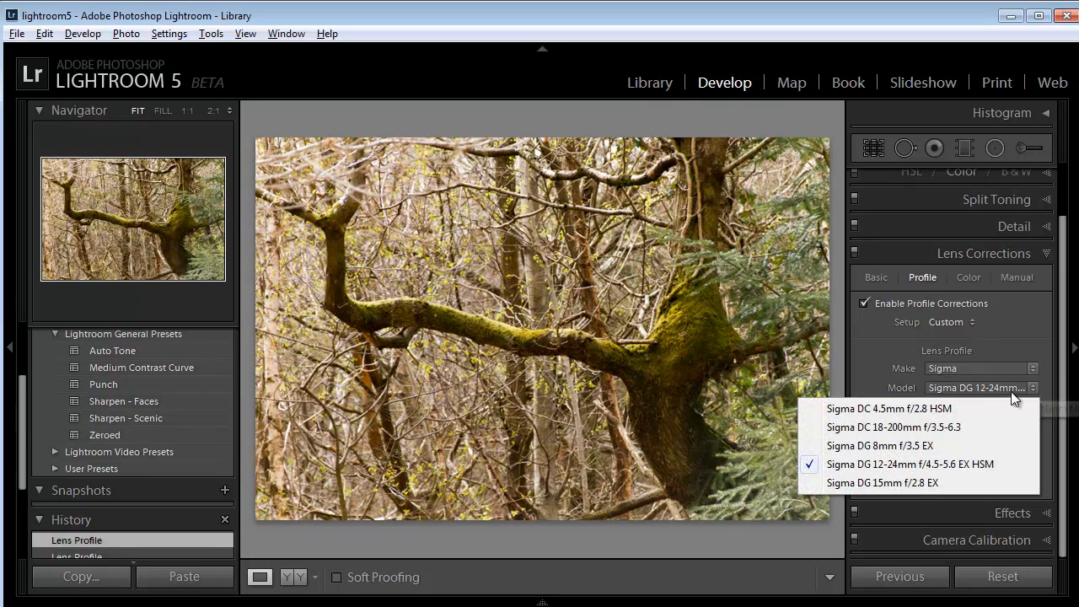
{"action": "left_click", "coordinate": [879, 410]}
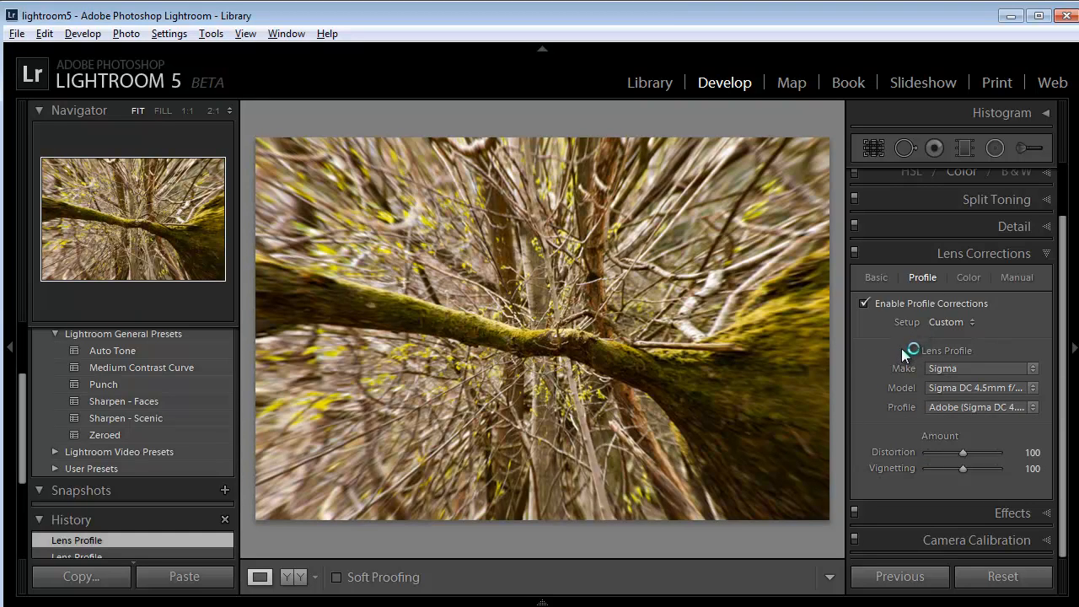
{"action": "left_click", "coordinate": [864, 305]}
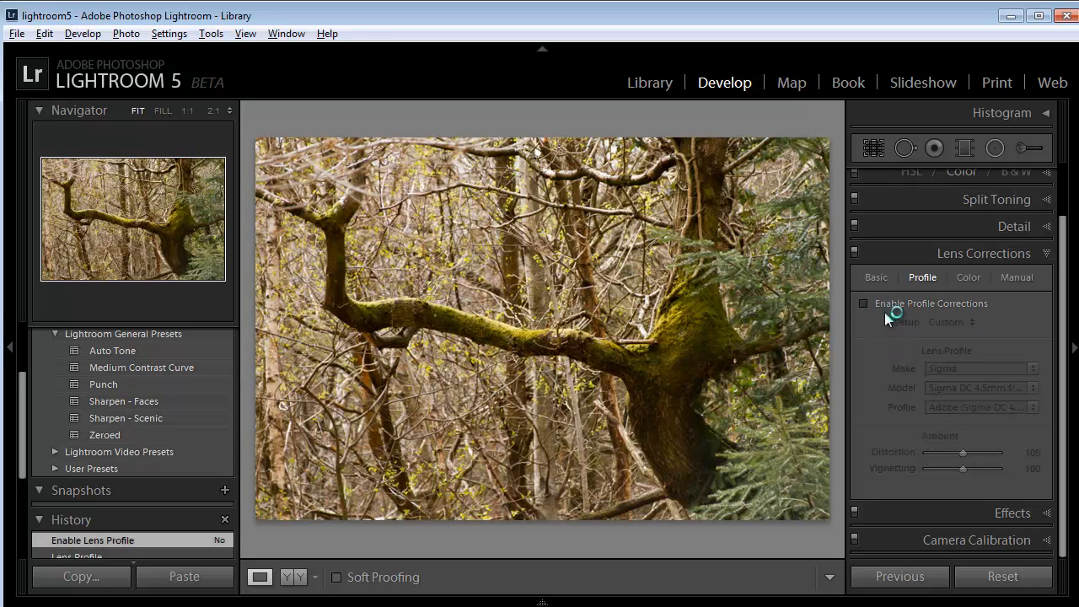
Try the Medium Contrast and Strong Contrast point curves in the Tone Curve settings, and return to Linear
{"action": "left_click_drag", "start_coordinate": [1061, 228], "coordinate": [1063, 174]}
{"action": "left_click", "coordinate": [1048, 204]}
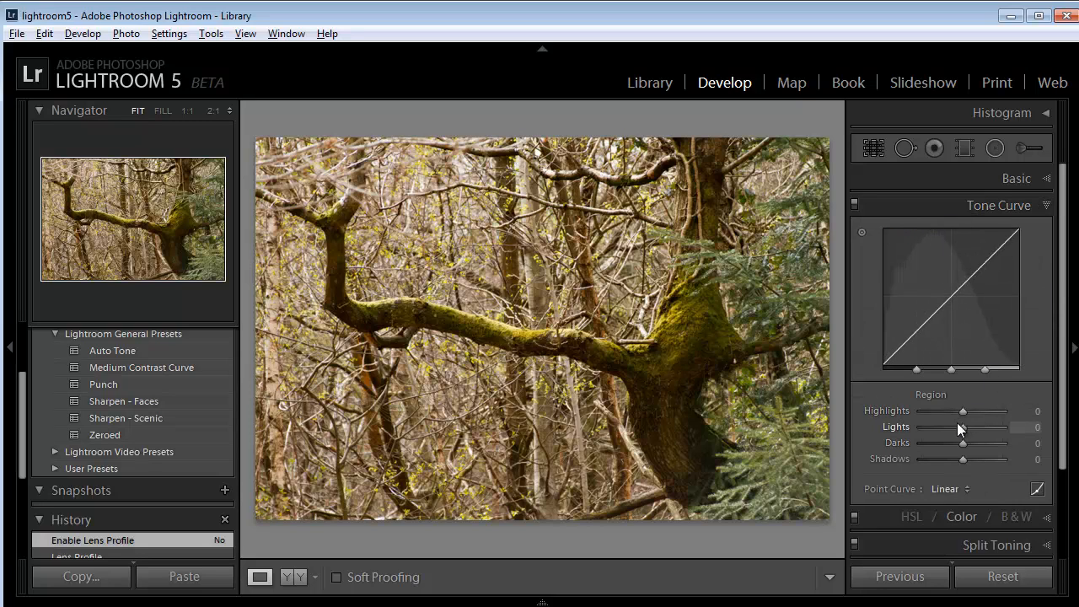
{"action": "left_click", "coordinate": [964, 494]}
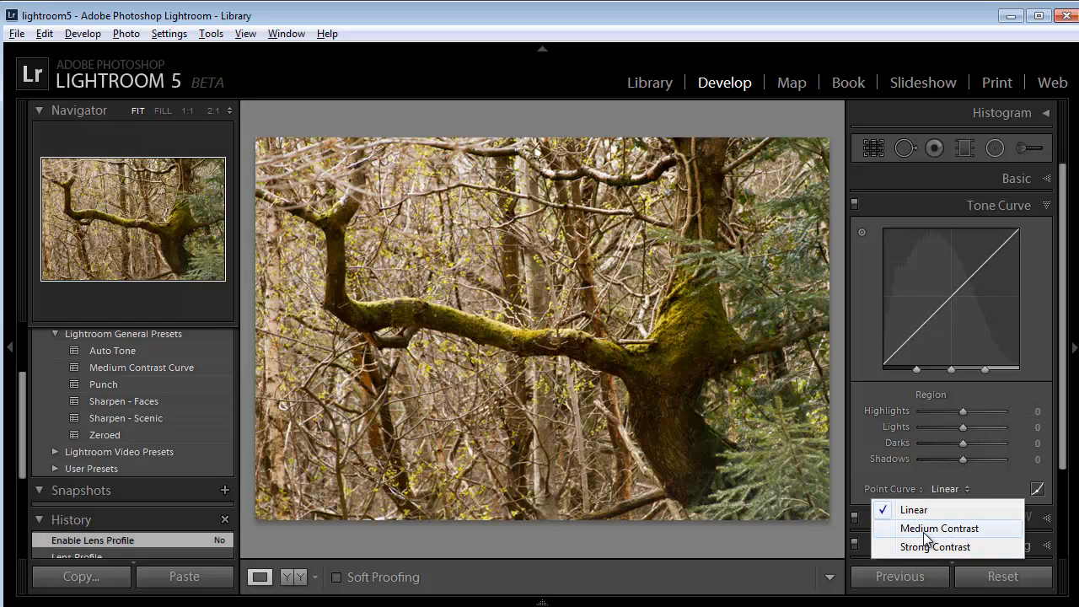
{"action": "left_click", "coordinate": [932, 529]}
{"action": "left_click", "coordinate": [970, 491]}
{"action": "left_click", "coordinate": [940, 547]}
{"action": "left_click", "coordinate": [965, 489]}
{"action": "left_click", "coordinate": [937, 510]}
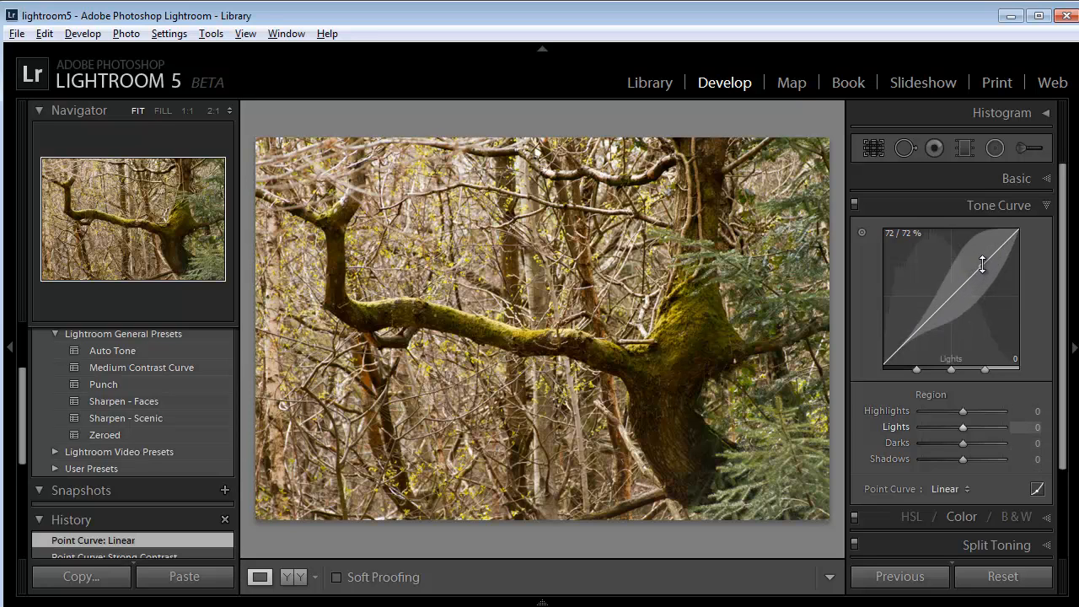
Reshape the tone curve directly on its graph to Lights +14, Darks +22, Highlights -59 and Shadows -7
{"action": "left_click_drag", "start_coordinate": [984, 262], "coordinate": [981, 246]}
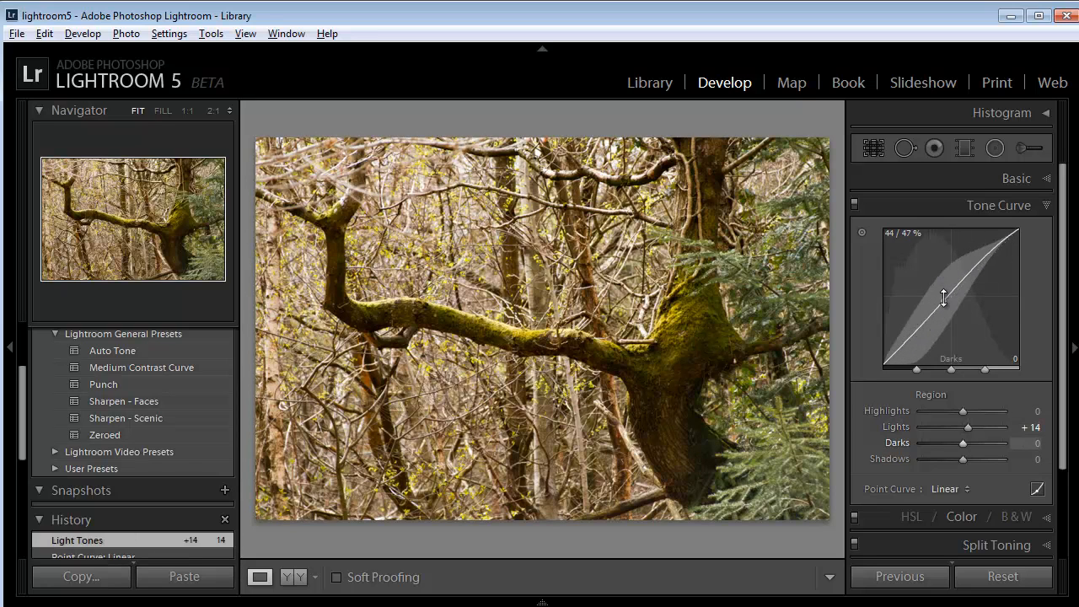
{"action": "left_click_drag", "start_coordinate": [945, 296], "coordinate": [931, 279]}
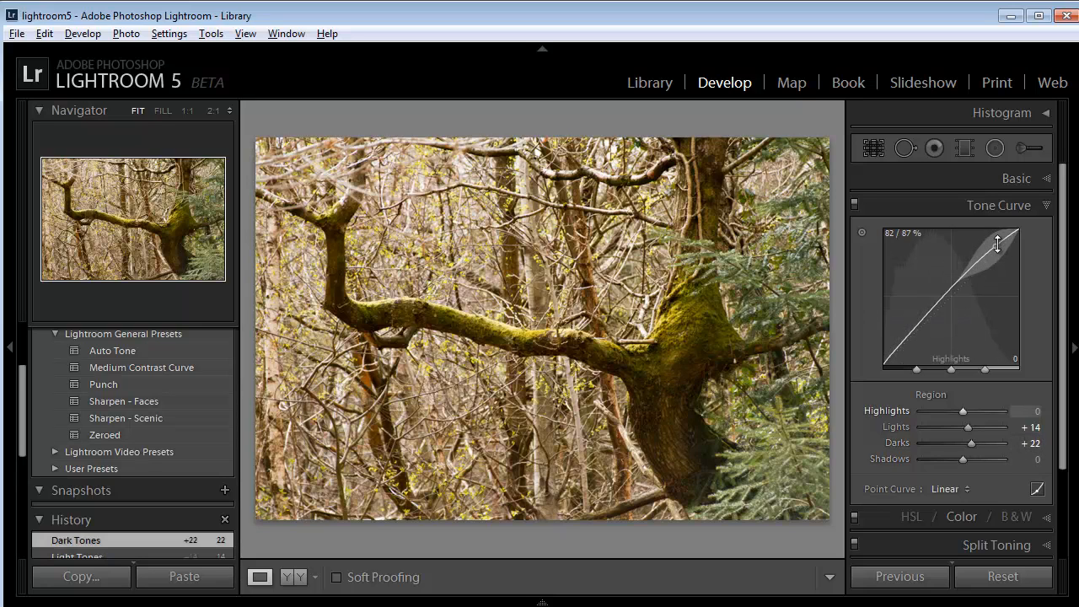
{"action": "left_click_drag", "start_coordinate": [1013, 253], "coordinate": [1034, 298]}
{"action": "left_click_drag", "start_coordinate": [899, 349], "coordinate": [896, 360]}
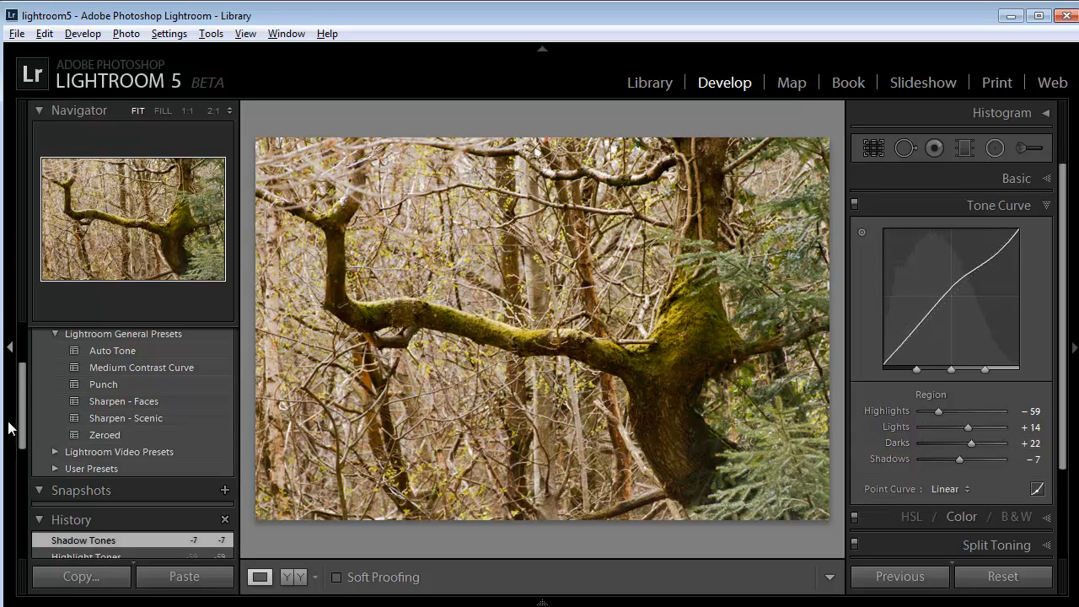
Revert the photo to the history state in which the lens profile was turned off
{"action": "left_click_drag", "start_coordinate": [22, 409], "coordinate": [31, 473]}
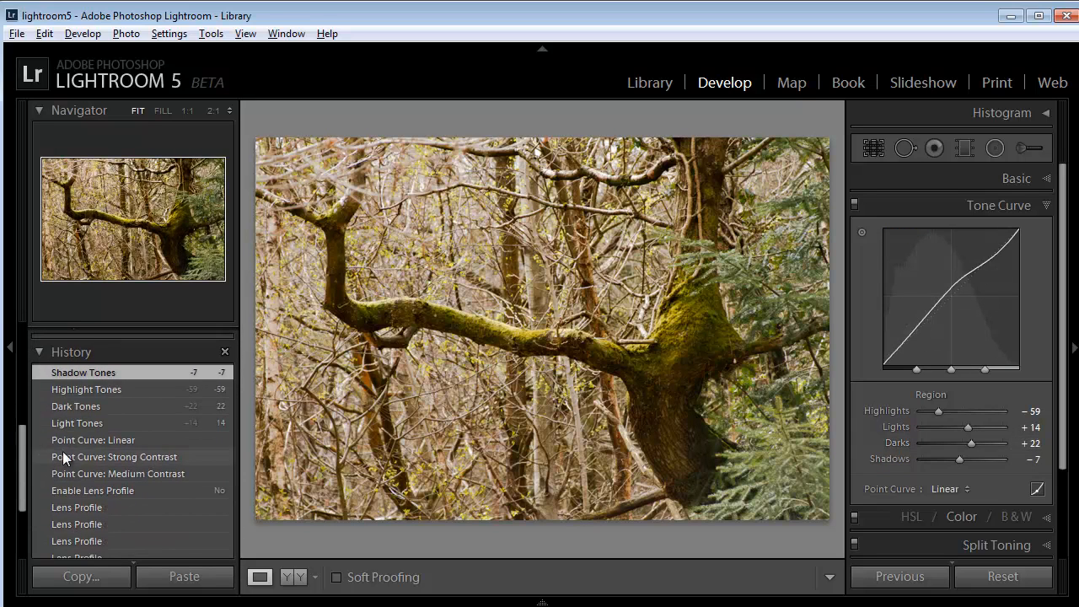
{"action": "left_click", "coordinate": [90, 489]}
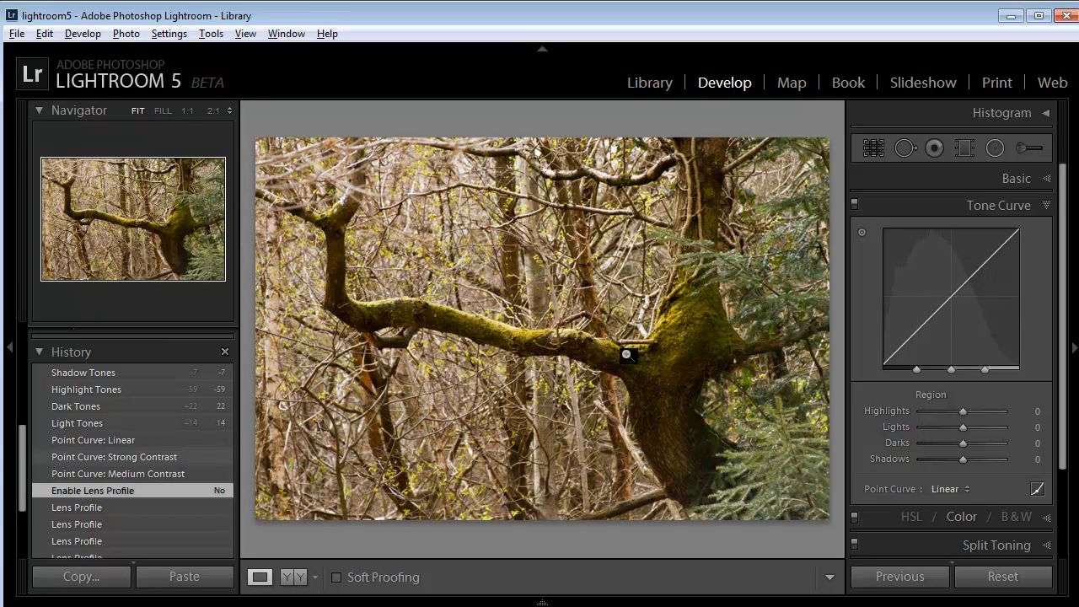
Use targeted tone curve adjustment on the photo to set Shadows to +87, Lights to -57 and Highlights to -13
{"action": "left_click", "coordinate": [860, 233]}
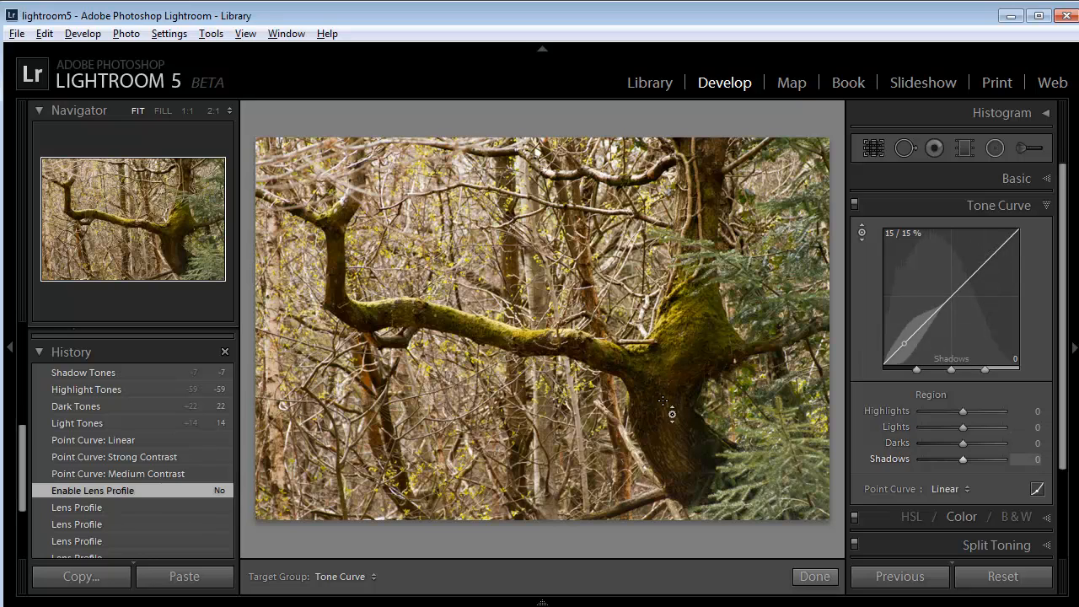
{"action": "left_click_drag", "start_coordinate": [657, 406], "coordinate": [656, 351]}
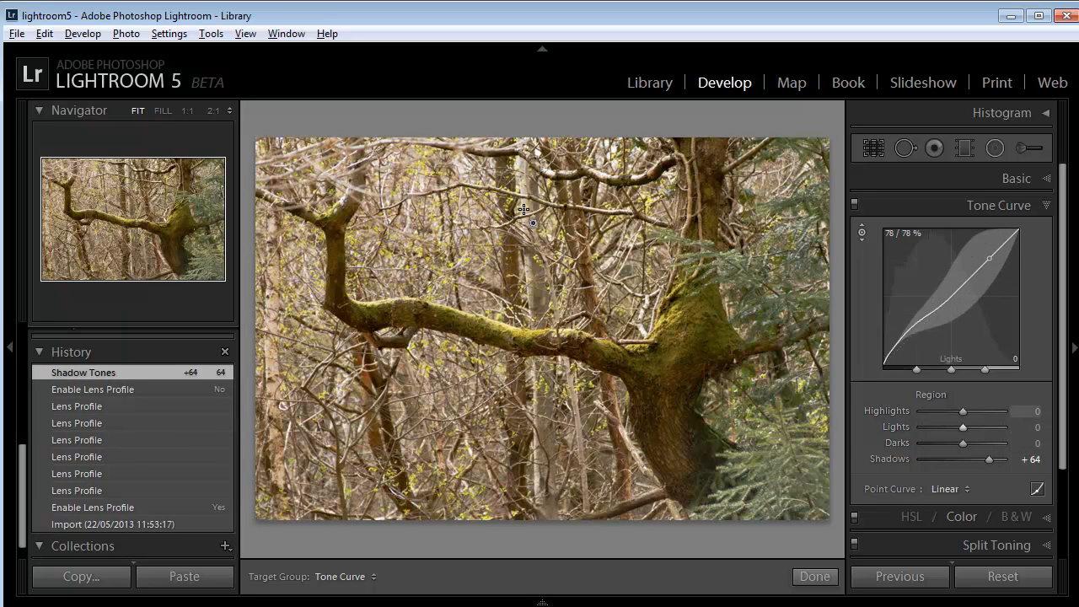
{"action": "left_click_drag", "start_coordinate": [527, 211], "coordinate": [524, 253]}
{"action": "left_click_drag", "start_coordinate": [667, 412], "coordinate": [666, 392]}
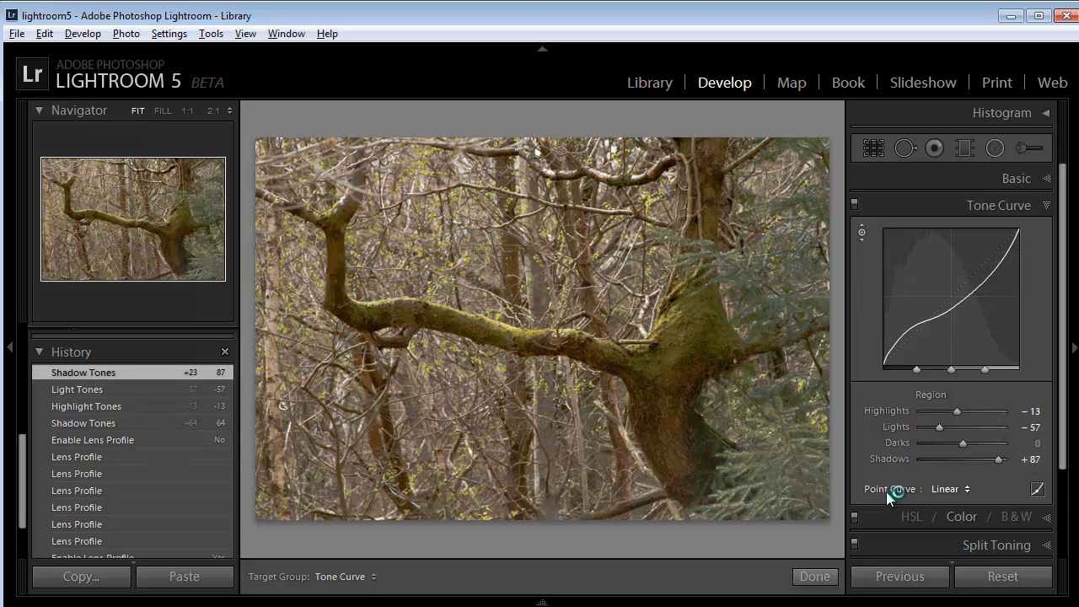
Switch to point curve editing and pull the middle of the Blue channel curve down to about 53.7 / 43.1 %
{"action": "left_click", "coordinate": [1038, 489]}
{"action": "left_click", "coordinate": [1038, 416]}
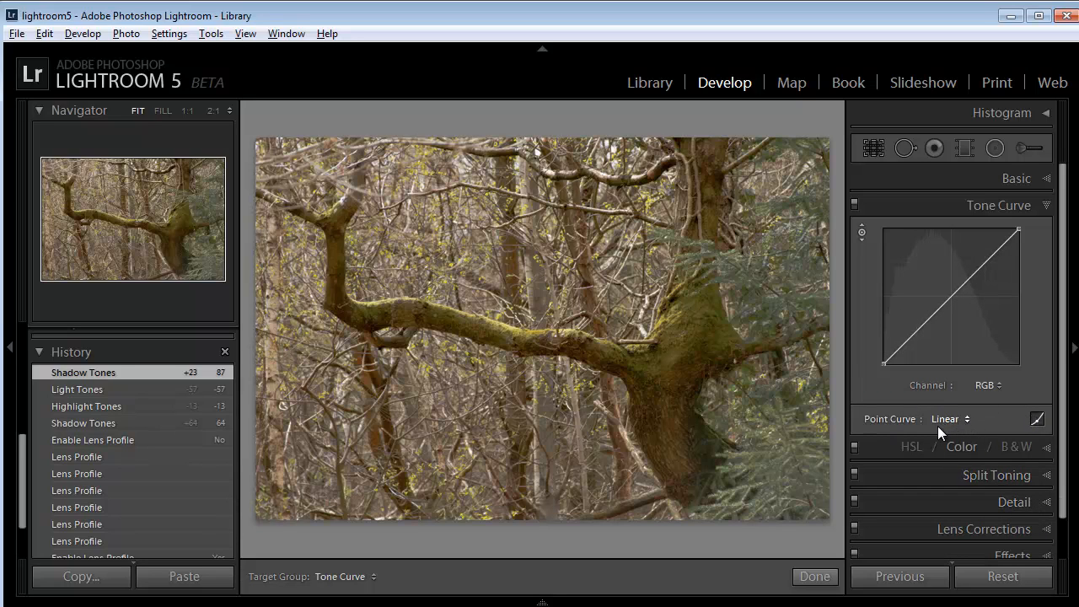
{"action": "left_click", "coordinate": [996, 385]}
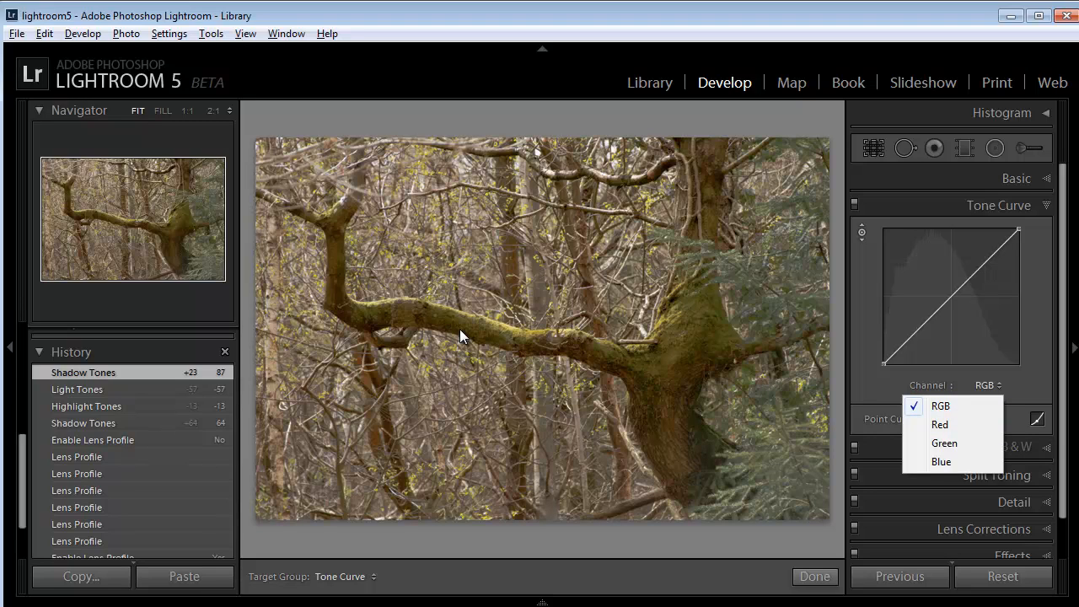
{"action": "left_click", "coordinate": [940, 462]}
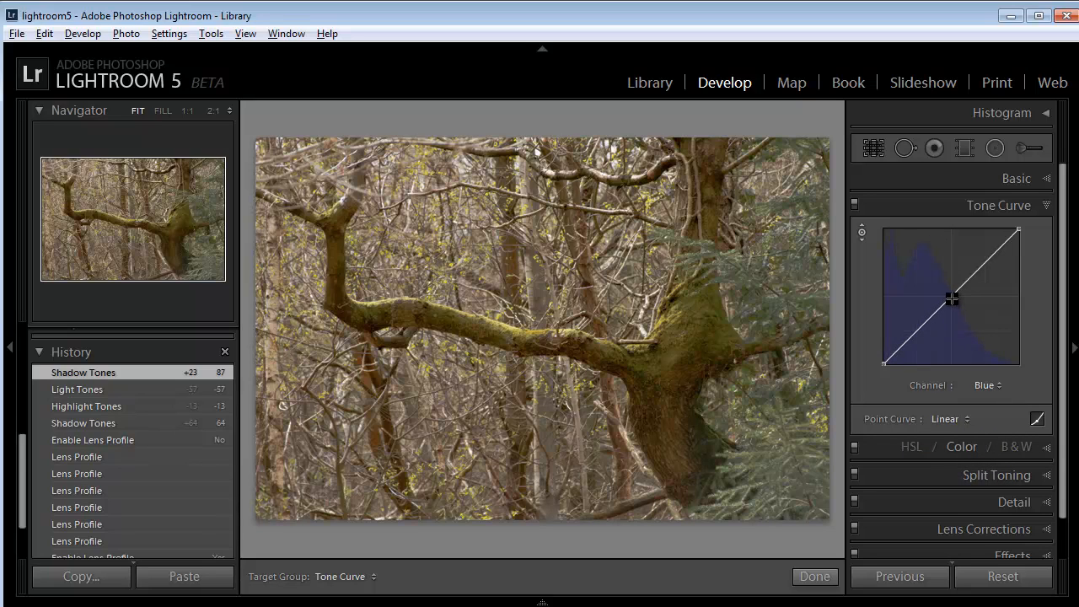
{"action": "left_click_drag", "start_coordinate": [952, 297], "coordinate": [957, 314]}
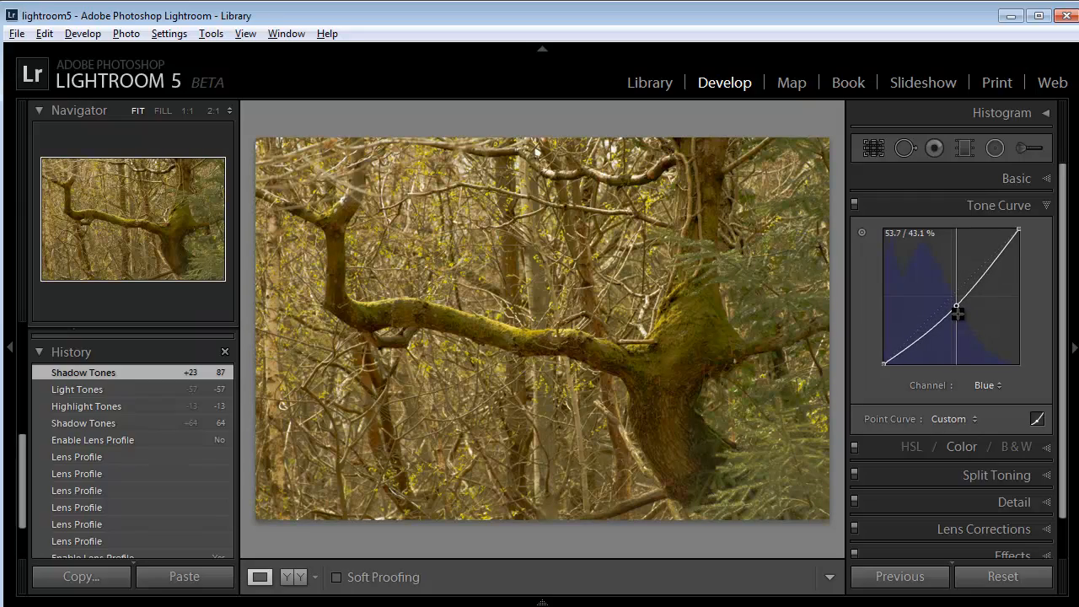